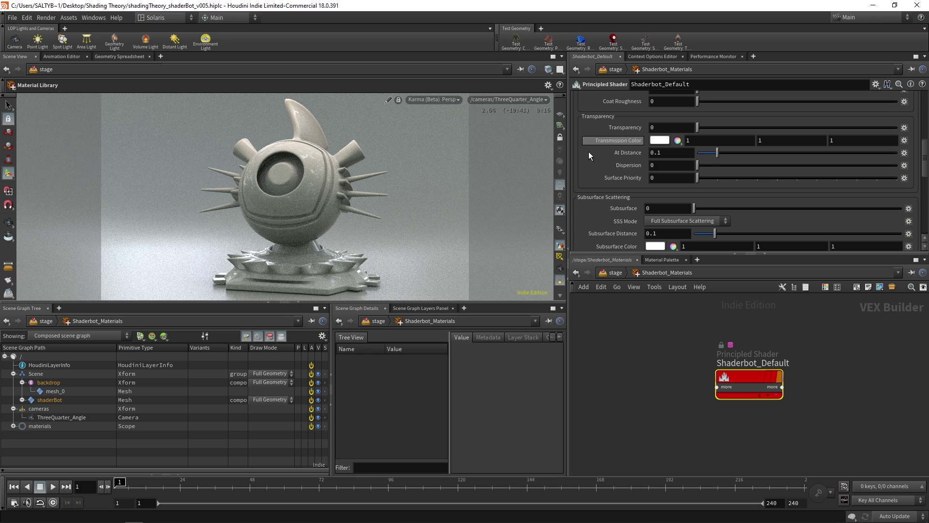
Step: Set Transparency to 1 on the Shaderbot_Default principled shader for a clear-glass render
double_click(652, 127)
type("1")
key("Return")
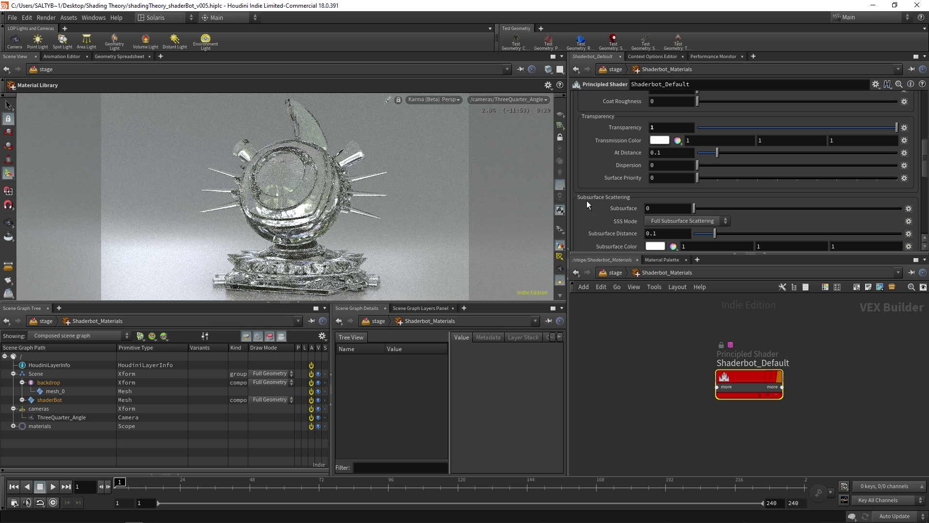
middle_click_drag(666, 338, 683, 350)
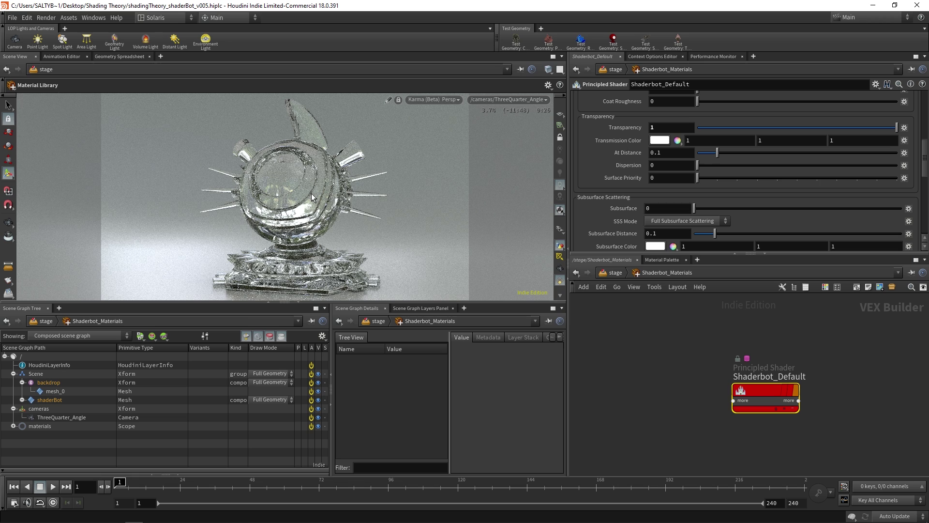
Step: Check the Karma render limits in Display Options, then select karma1 in the stage network
key("d")
left_click_drag(580, 187, 330, 150)
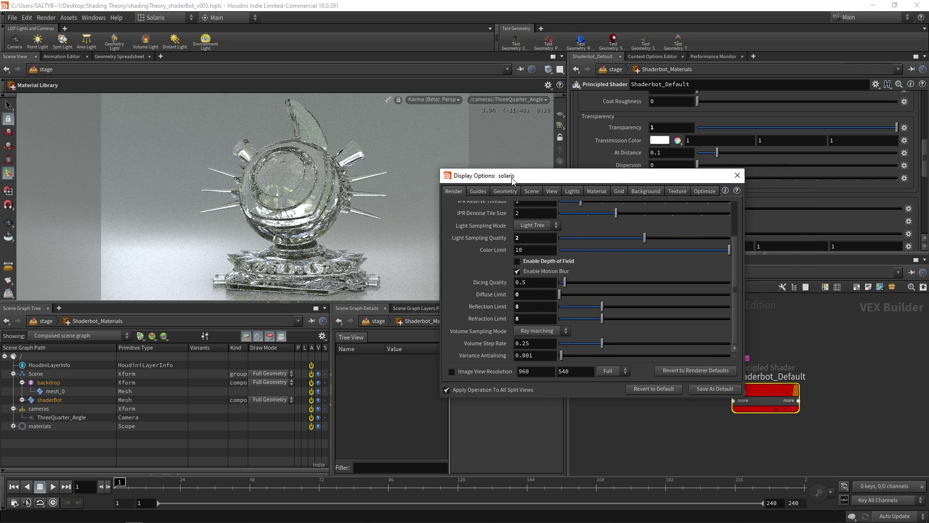
left_click_drag(538, 241, 547, 192)
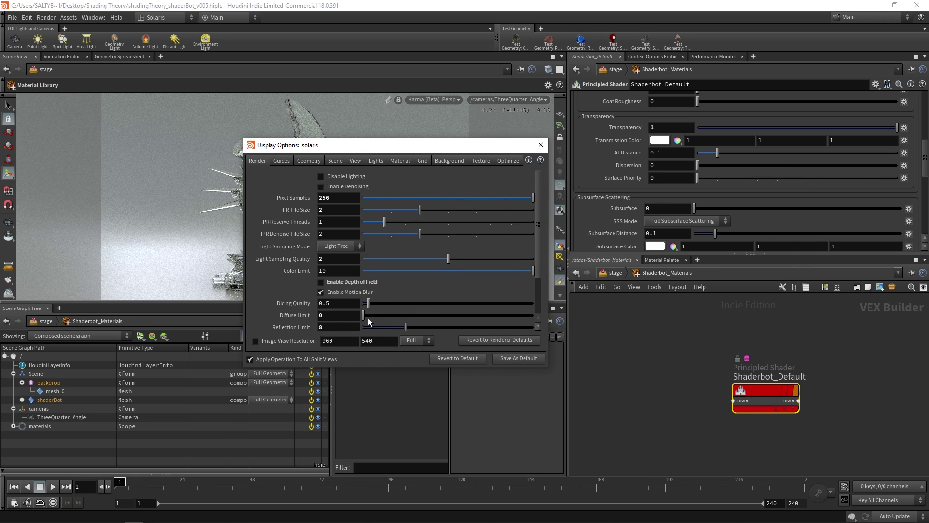
scroll(536, 232, "down", 1)
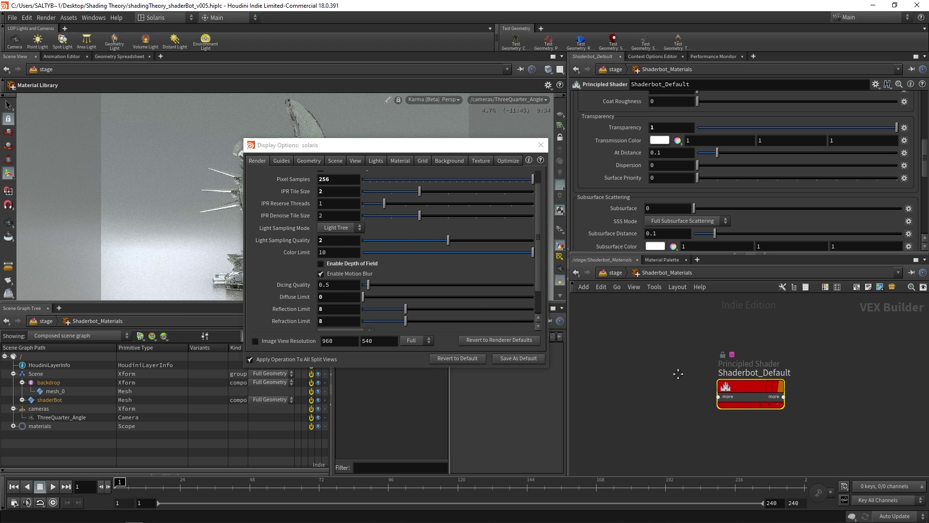
left_click(611, 274)
scroll(670, 352, "down", 10)
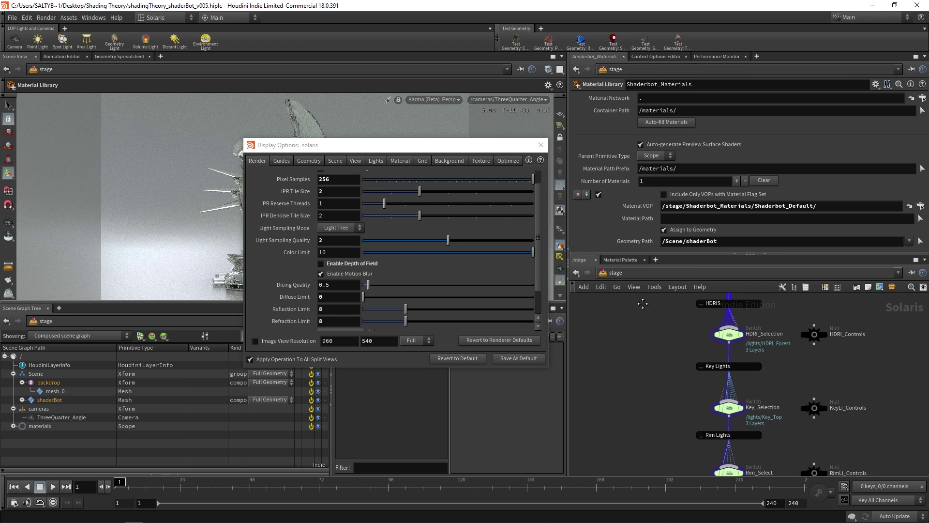
left_click(714, 382)
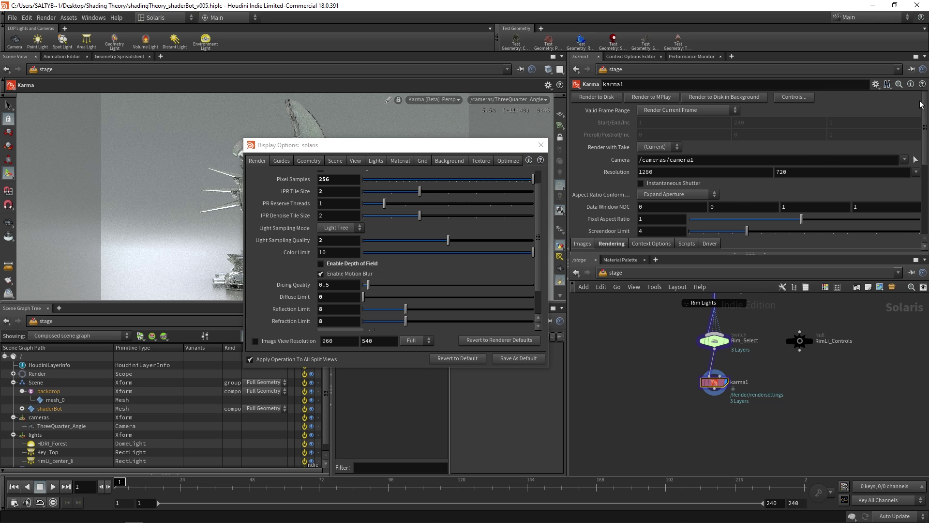
scroll(537, 243, "down", 1)
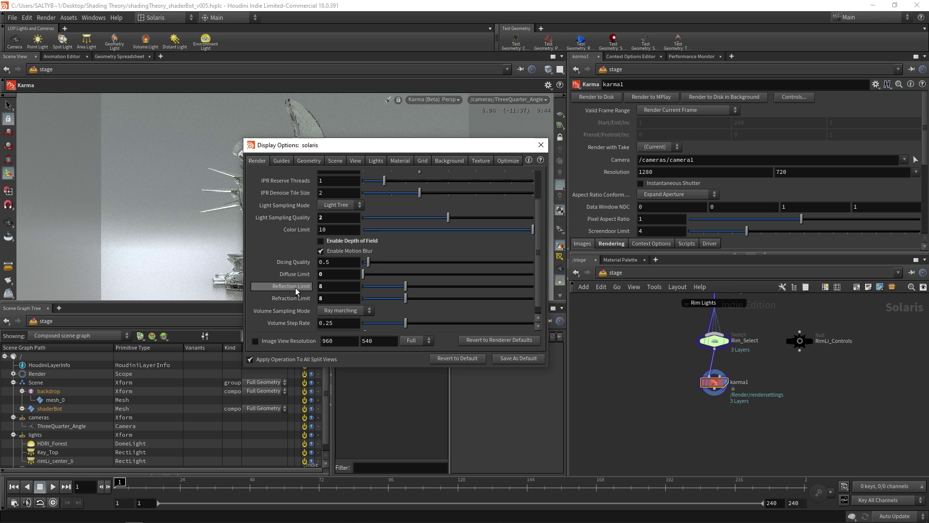
left_click_drag(363, 145, 532, 159)
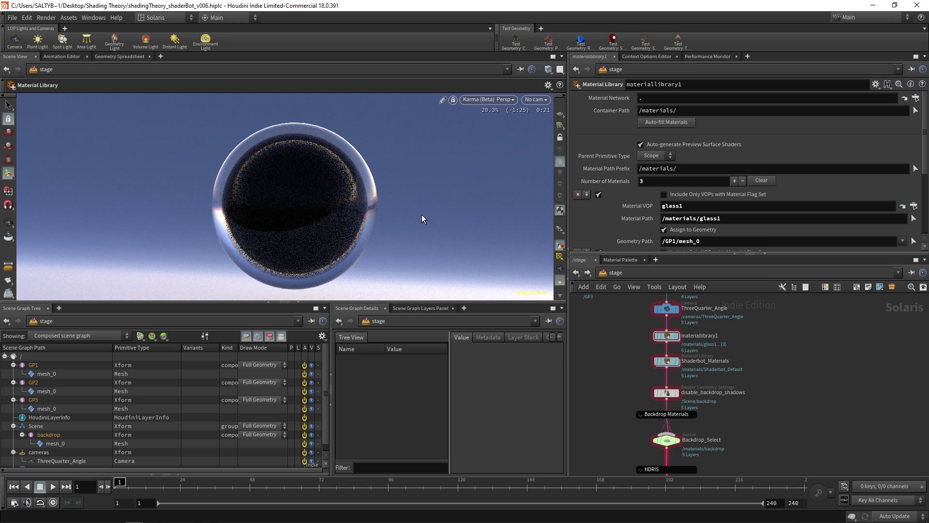
Step: Set the Karma Refraction Limit to 6, briefly trying 4 before returning to 6
key("d")
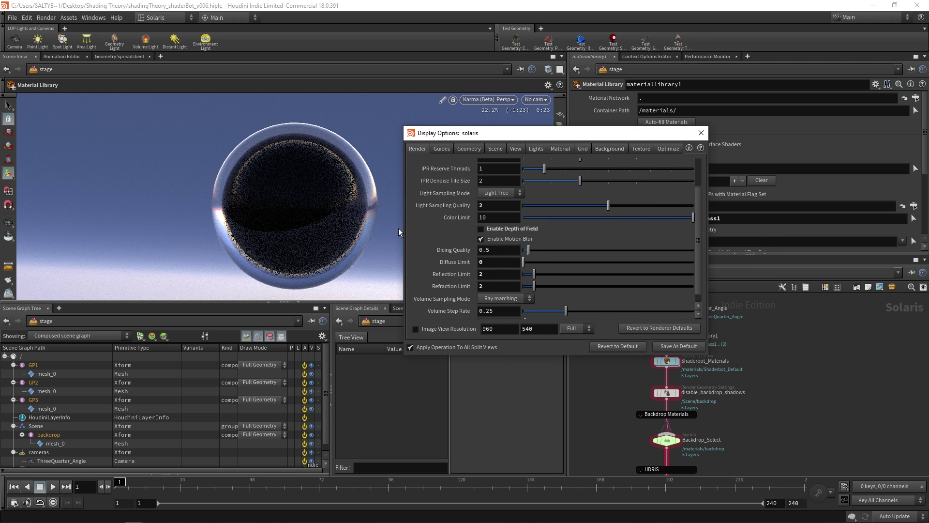
double_click(480, 285)
type("6")
key("Return")
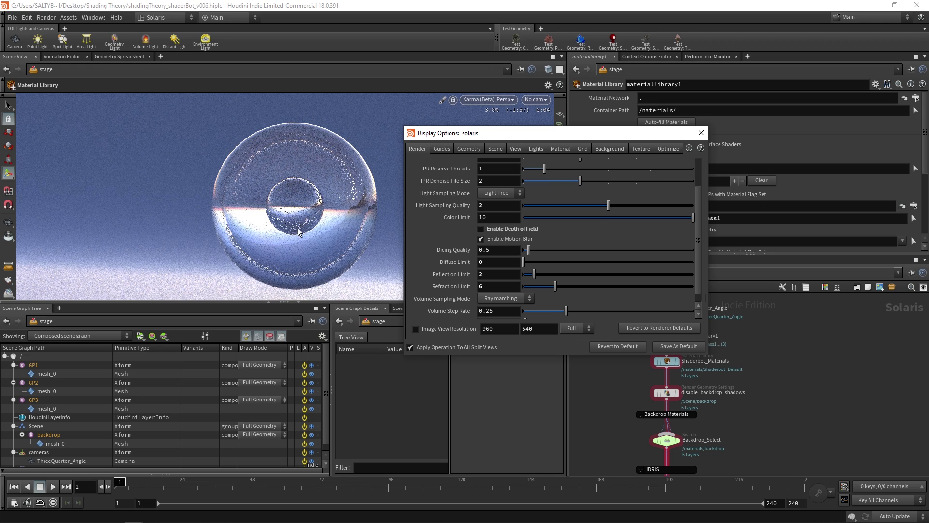
left_click(496, 282)
type("4")
key("Return")
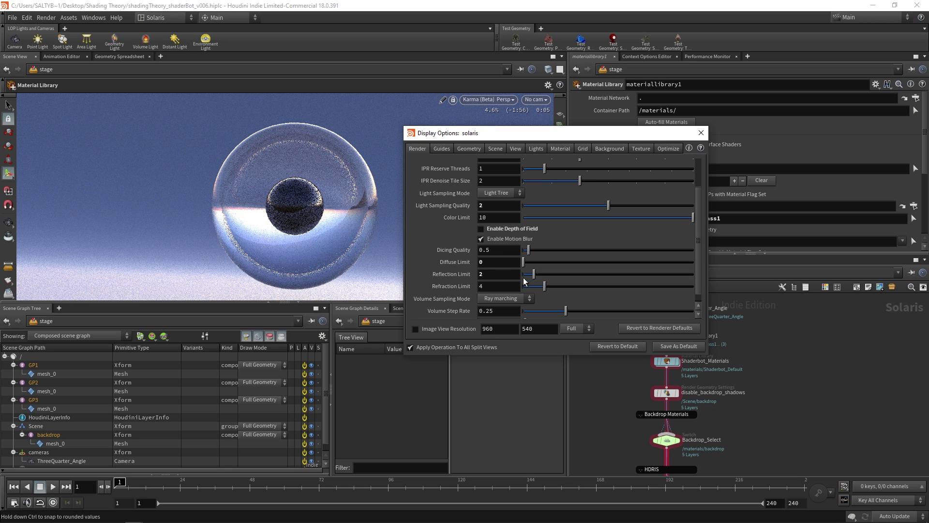
left_click(487, 272)
left_click(503, 286)
type("6")
key("Return")
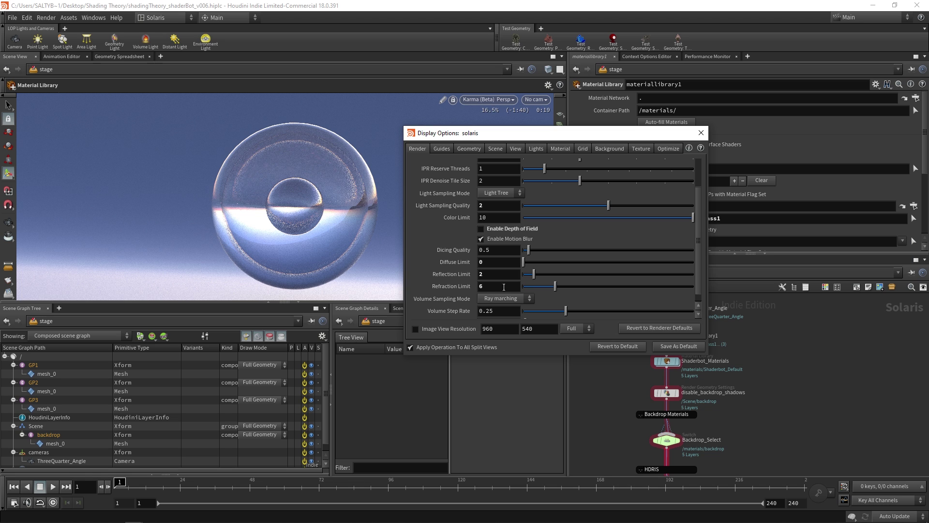
Step: Compare the glass ShaderBot at Refraction Limit 20, then restore it to 6
left_click(505, 287)
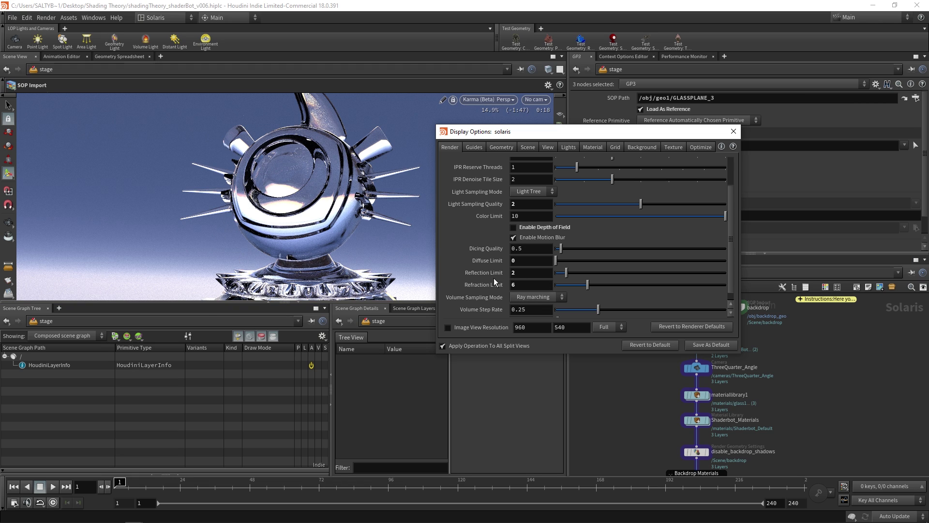
left_click(523, 286)
type("20")
key("Return")
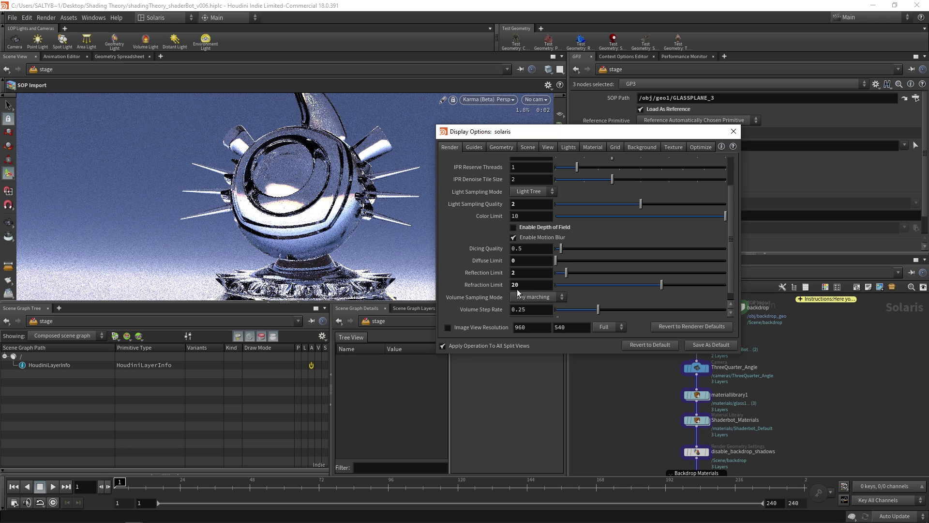
left_click(515, 284)
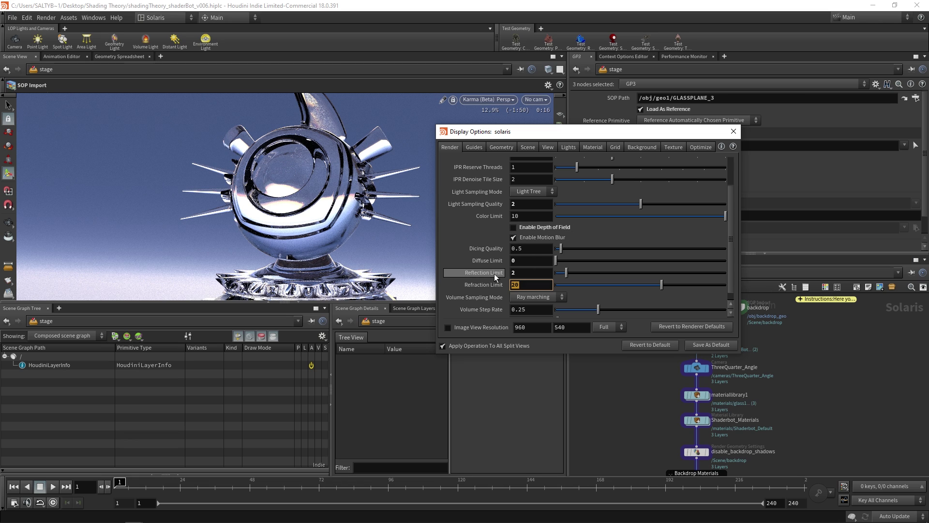
left_click(534, 285)
key("Return")
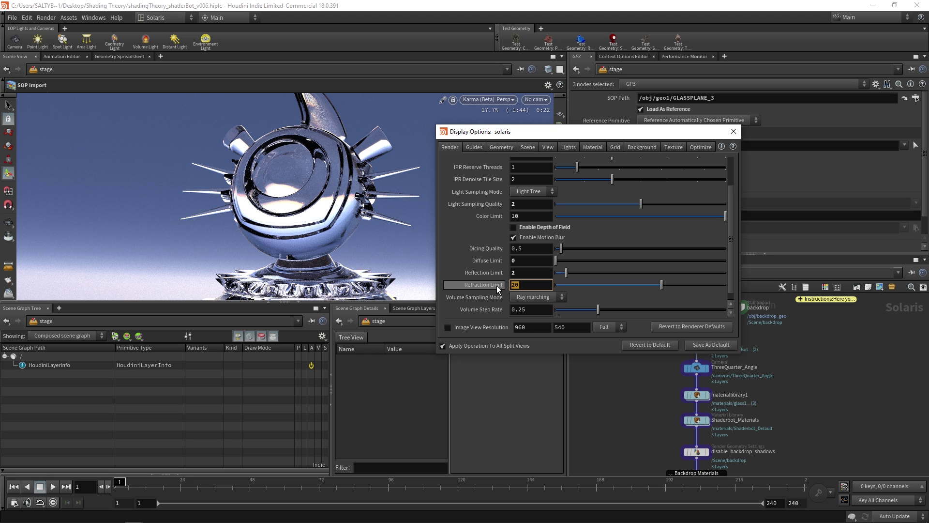
type("6")
key("Return")
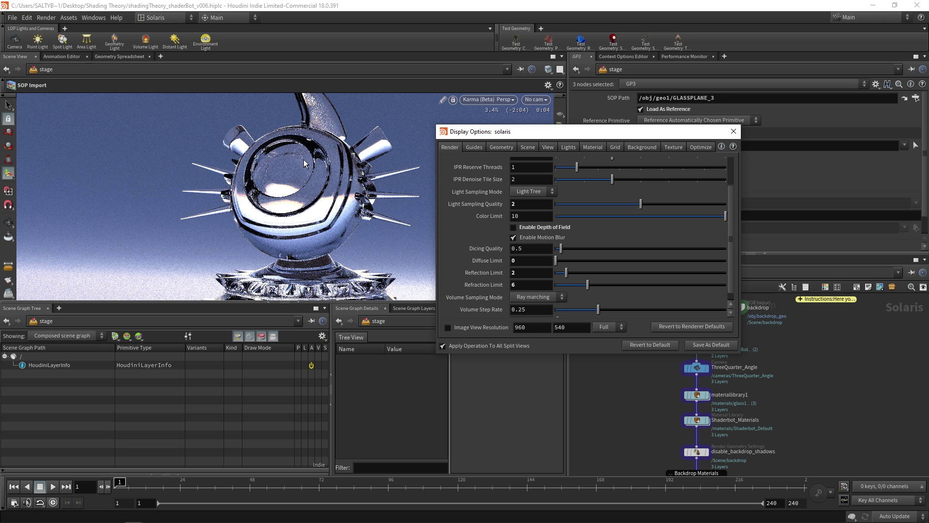
Step: Try Karma Reflection Limits of 6, 7 and 8 on the glass render
double_click(531, 272)
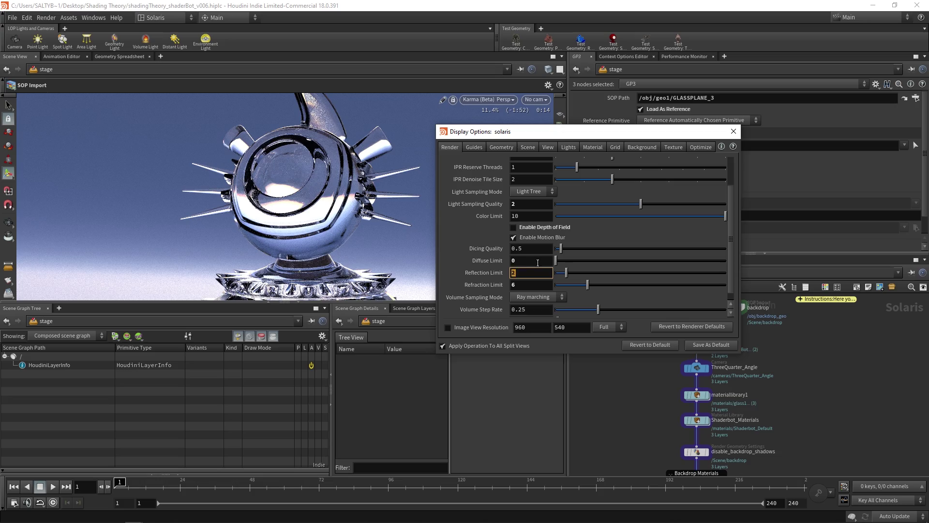
type("3")
key("Return")
type("4")
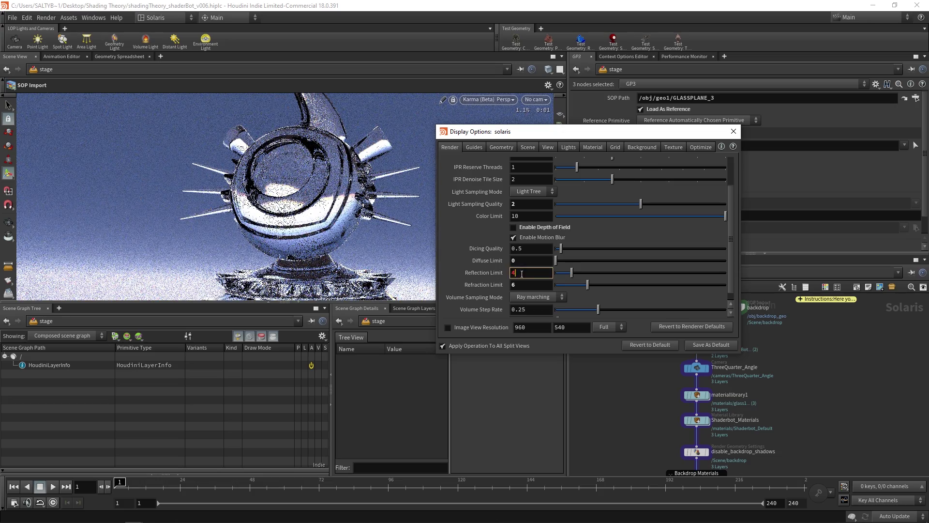
key("Return")
type("3")
key("Return")
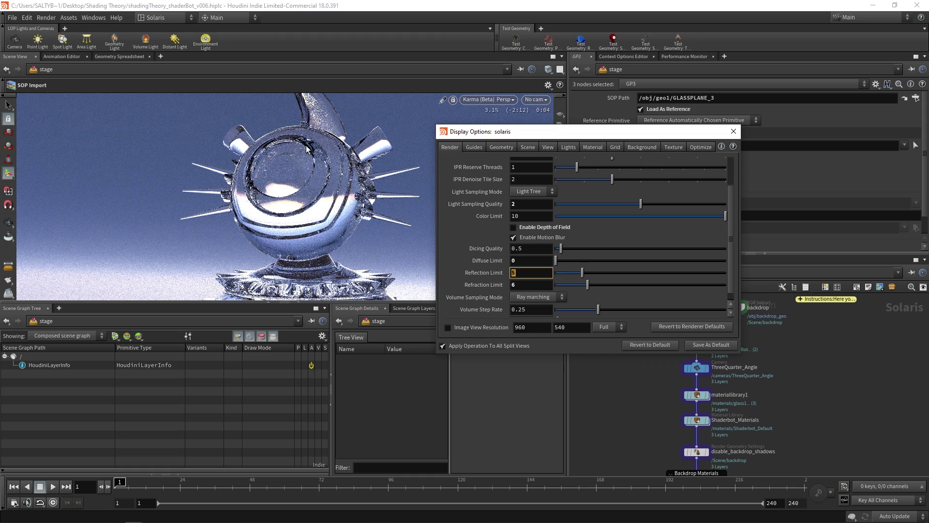
type("6")
key("Return")
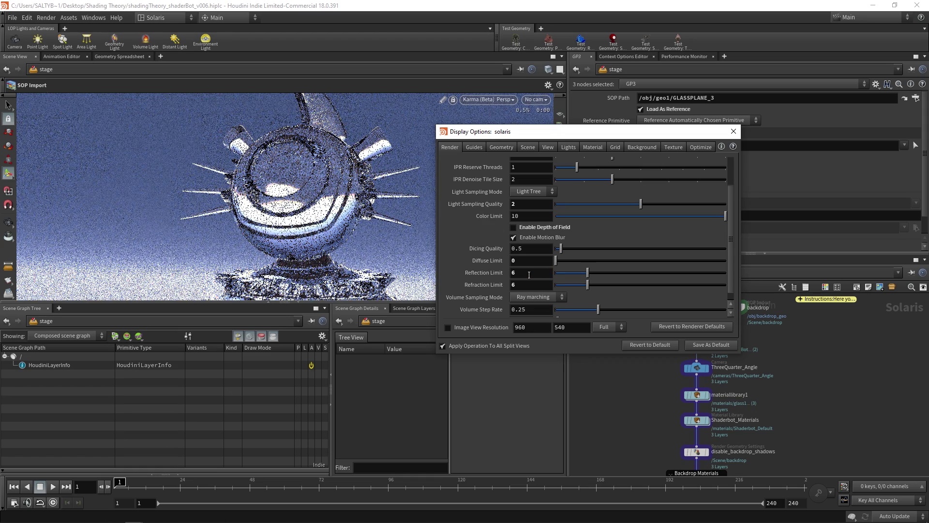
type("7")
key("Return")
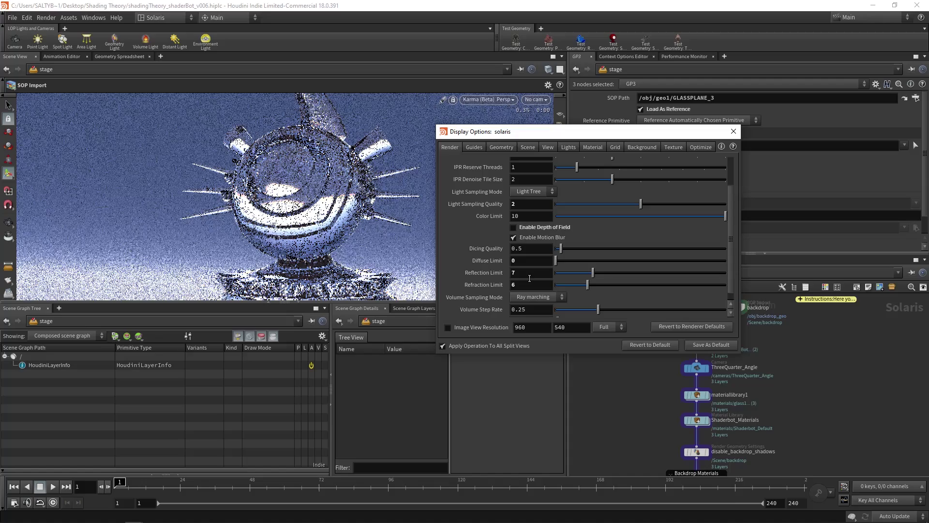
double_click(531, 274)
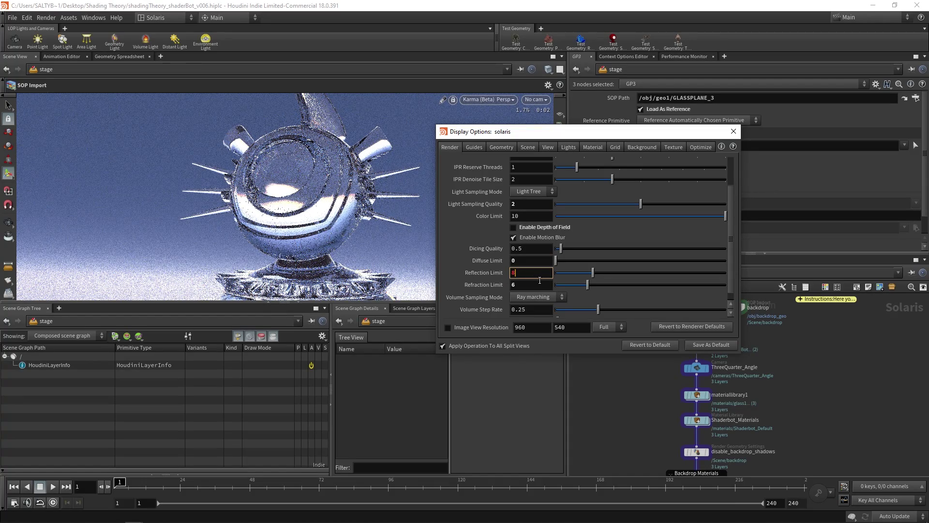
type("8")
key("Return")
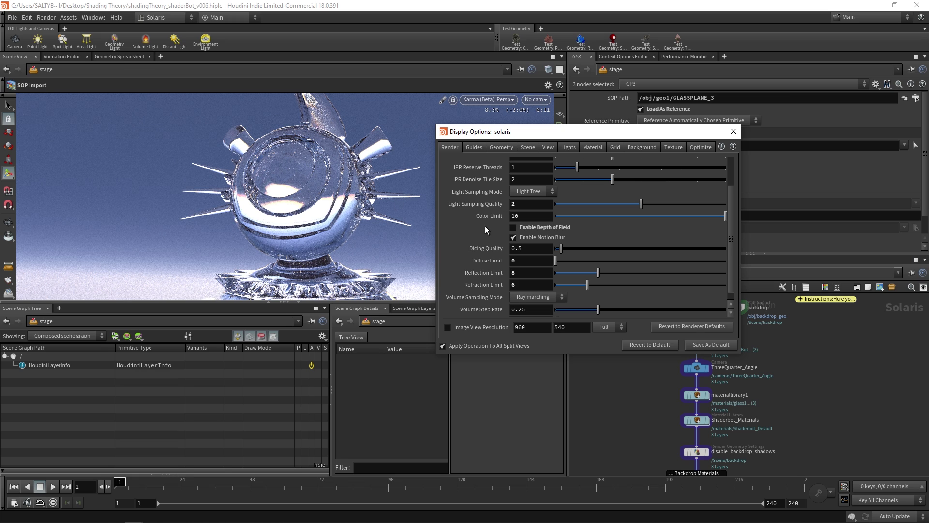
Step: Check the Refraction Limit value, then lower the Reflection Limit to 3
double_click(526, 285)
left_click(533, 270)
type("3")
key("Return")
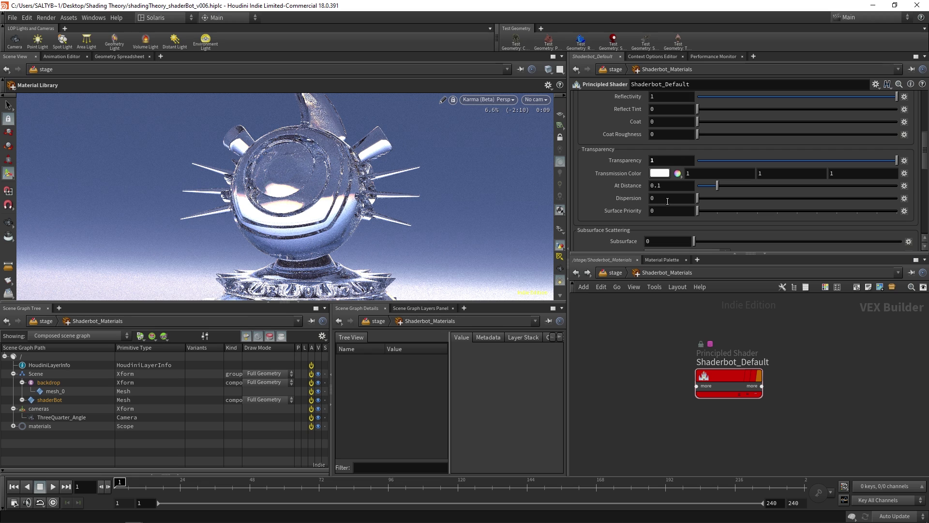
Step: Enter 2 for Dispersion on the glass shader, then press F1 over Surface Priority
left_click(668, 201)
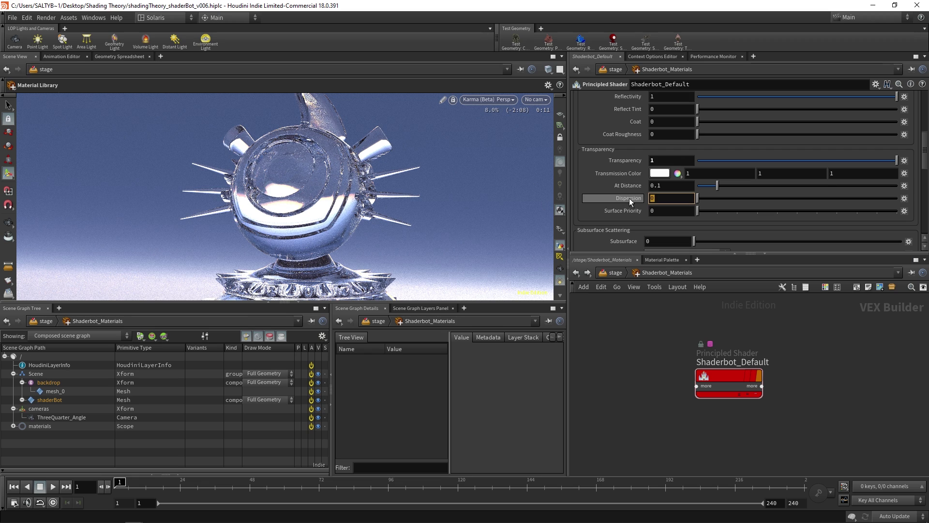
type("2")
key("Return")
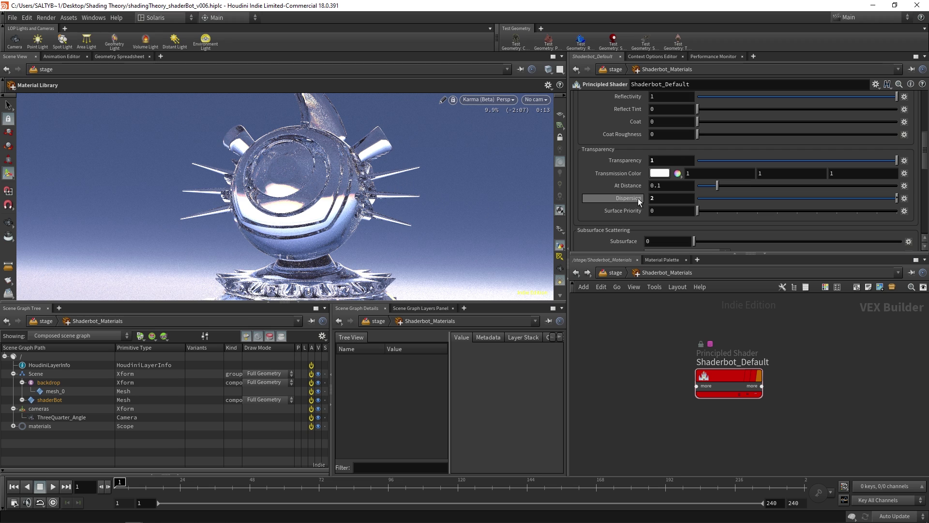
left_click(660, 211)
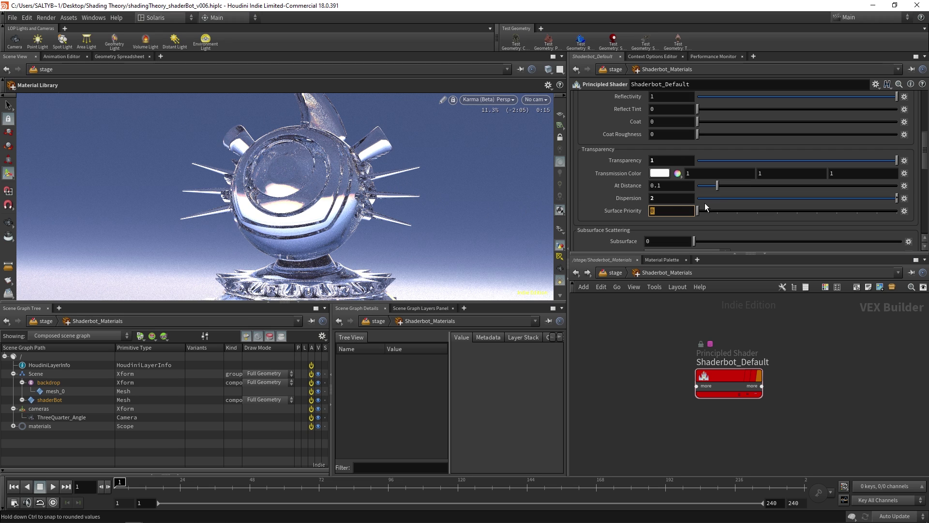
left_click(662, 198)
left_click(664, 211)
key("F1")
type("surface priority")
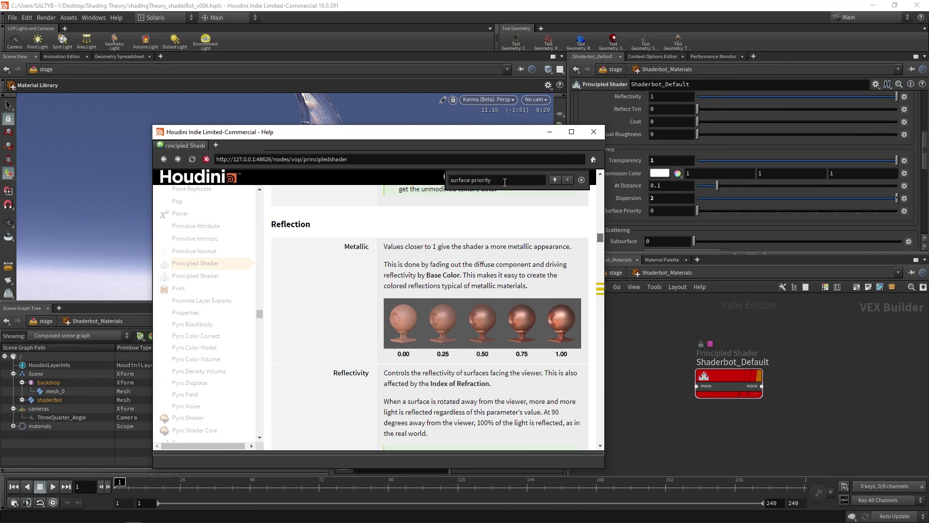
Step: Find the next 'surface priority' mention in the help and read its sphere and box examples
left_click(558, 181)
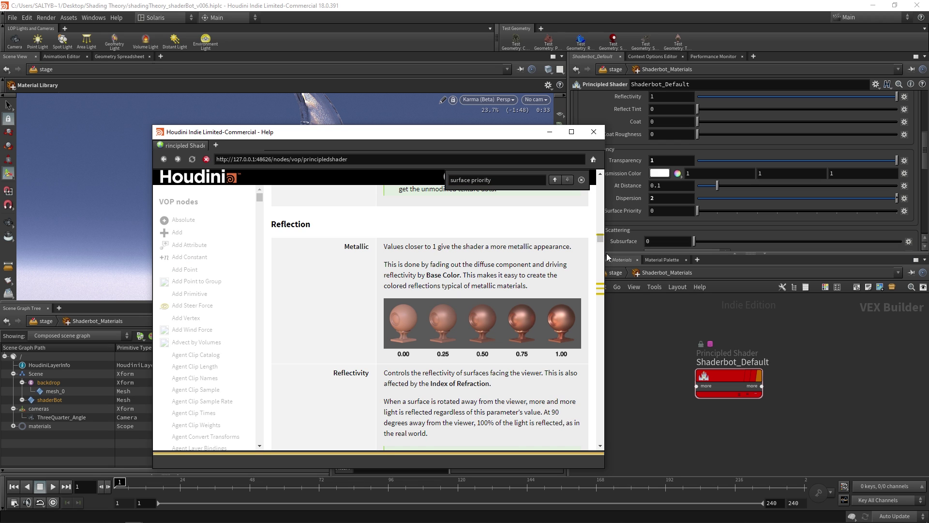
left_click_drag(601, 240, 601, 286)
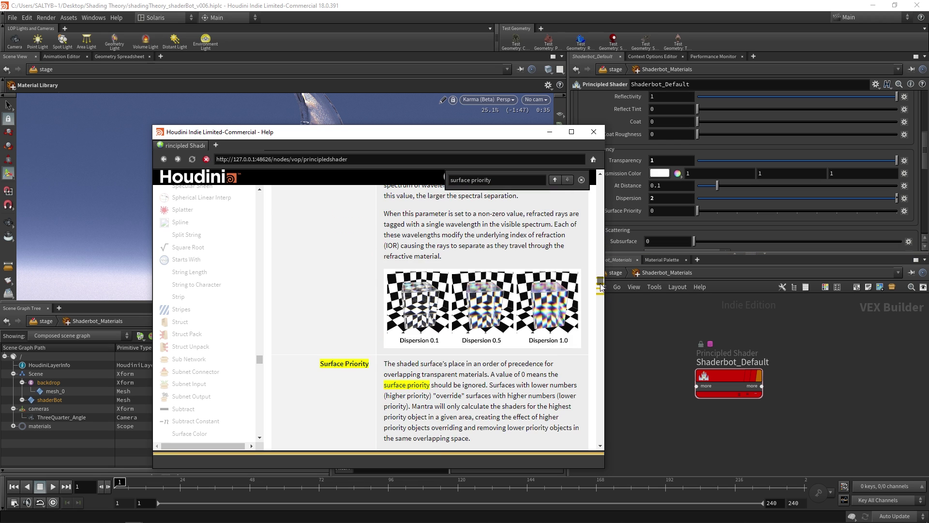
scroll(602, 287, "down", 1)
scroll(602, 287, "down", 1)
scroll(601, 289, "down", 1)
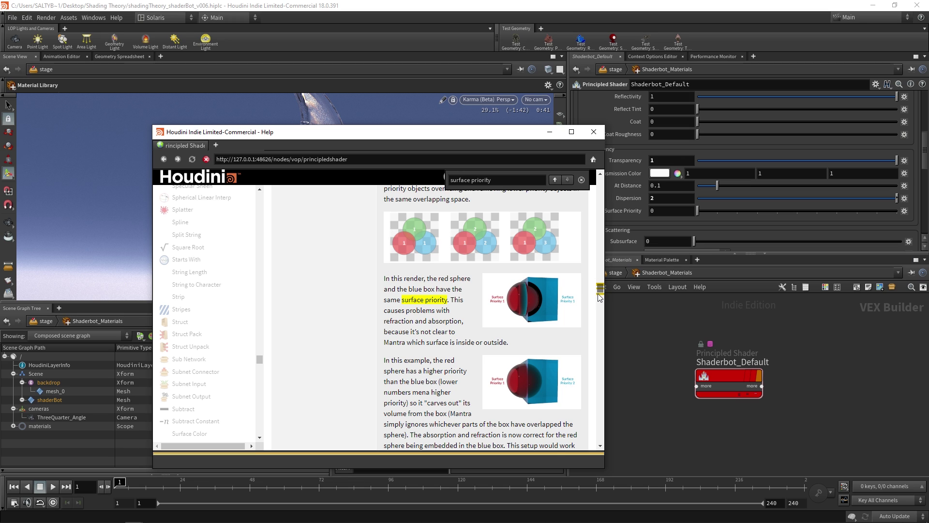
scroll(600, 294, "down", 1)
scroll(602, 300, "down", 1)
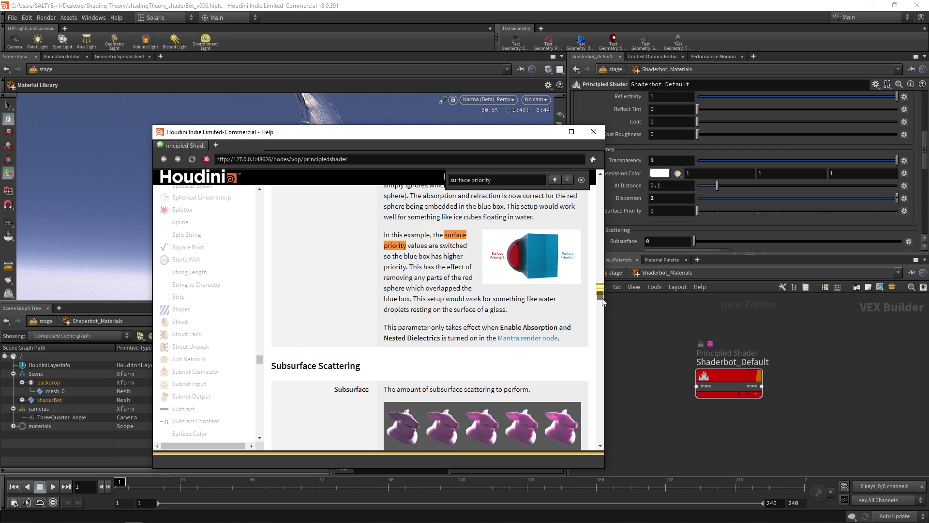
left_click_drag(602, 301, 599, 294)
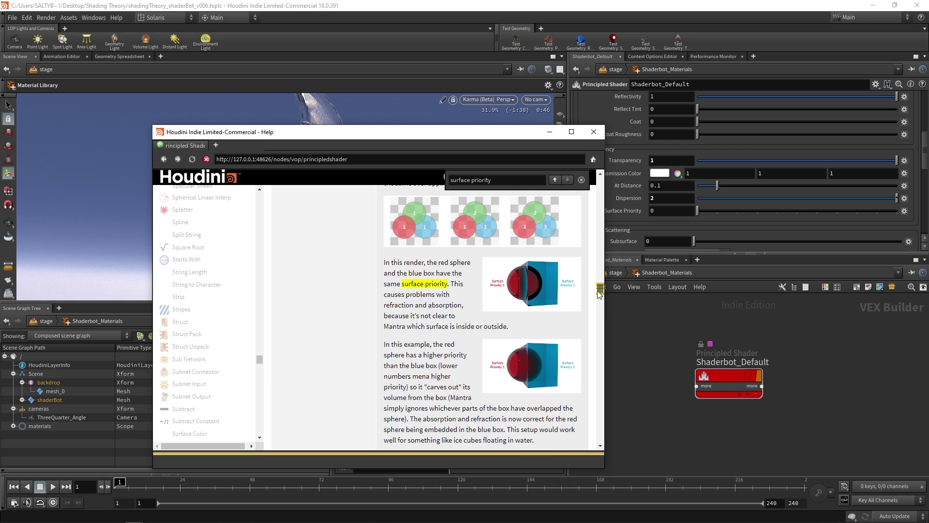
scroll(599, 294, "up", 1)
scroll(598, 293, "up", 2)
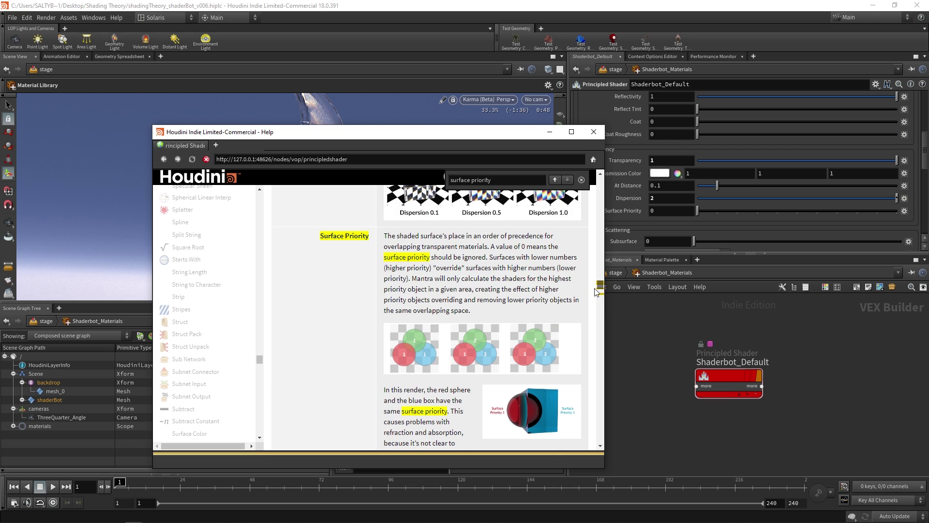
scroll(595, 292, "down", 1)
scroll(591, 296, "down", 1)
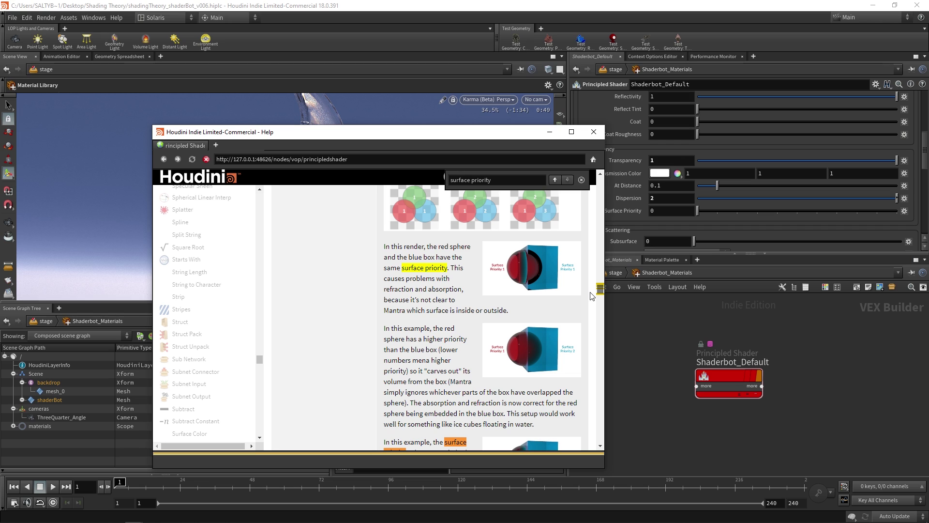
scroll(592, 296, "down", 1)
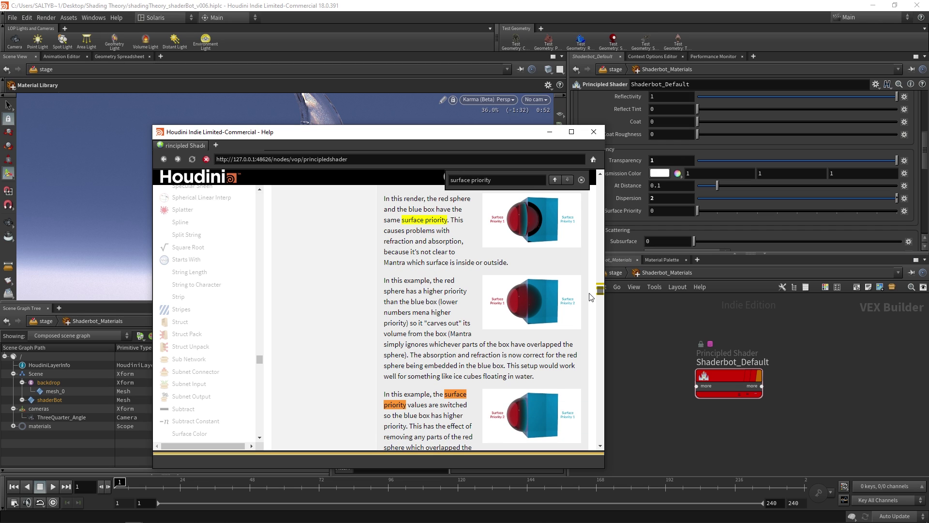
scroll(590, 296, "down", 1)
scroll(587, 300, "down", 1)
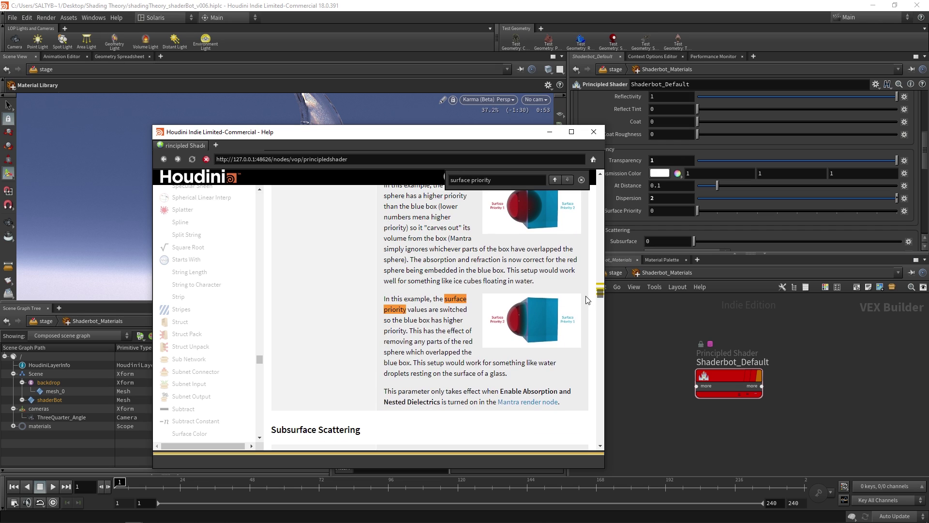
scroll(587, 300, "up", 1)
scroll(587, 299, "up", 3)
scroll(588, 294, "up", 3)
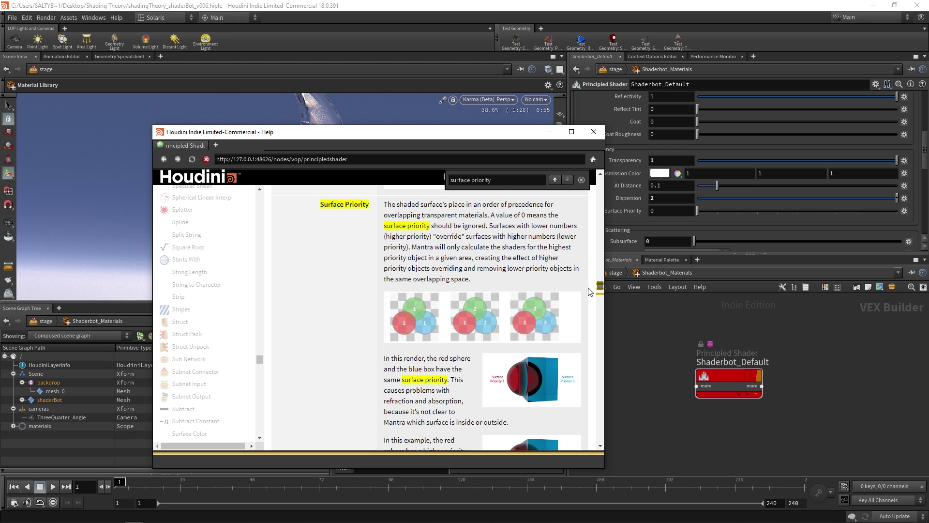
scroll(589, 289, "up", 3)
scroll(589, 289, "down", 2)
scroll(595, 285, "down", 1)
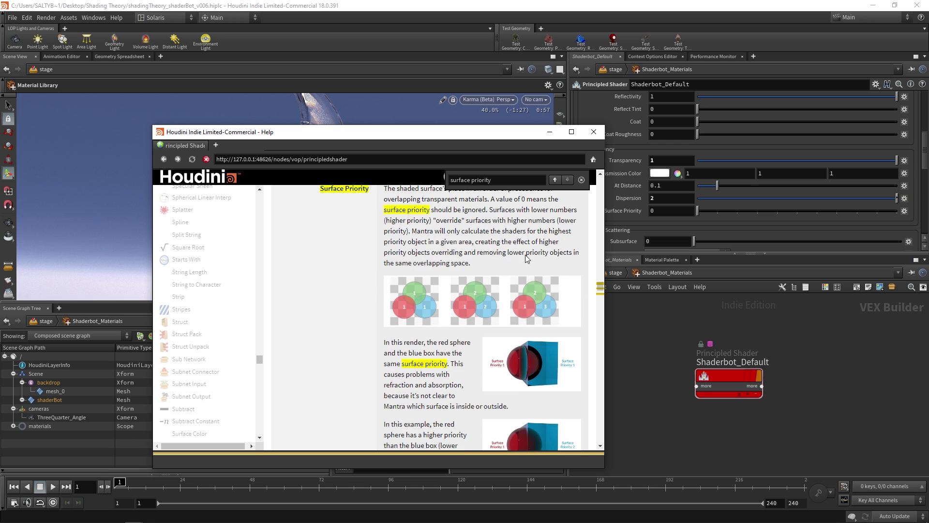
scroll(603, 279, "up", 1)
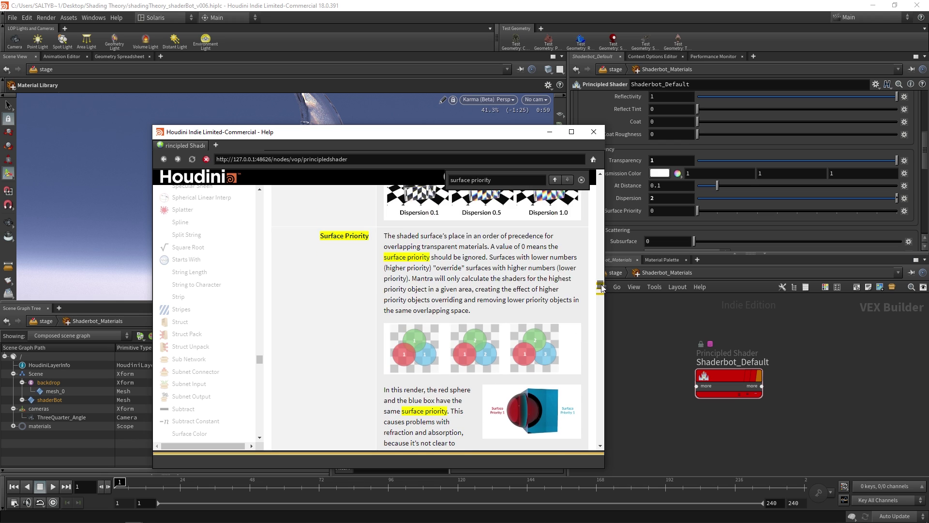
scroll(602, 284, "up", 2)
scroll(601, 287, "up", 1)
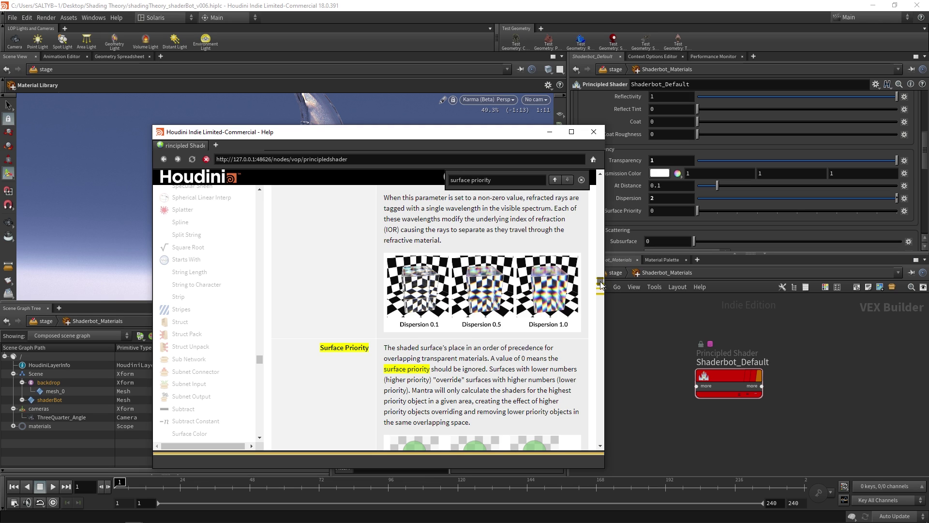
scroll(605, 284, "down", 1)
scroll(602, 285, "down", 1)
scroll(601, 289, "down", 1)
scroll(601, 289, "down", 1)
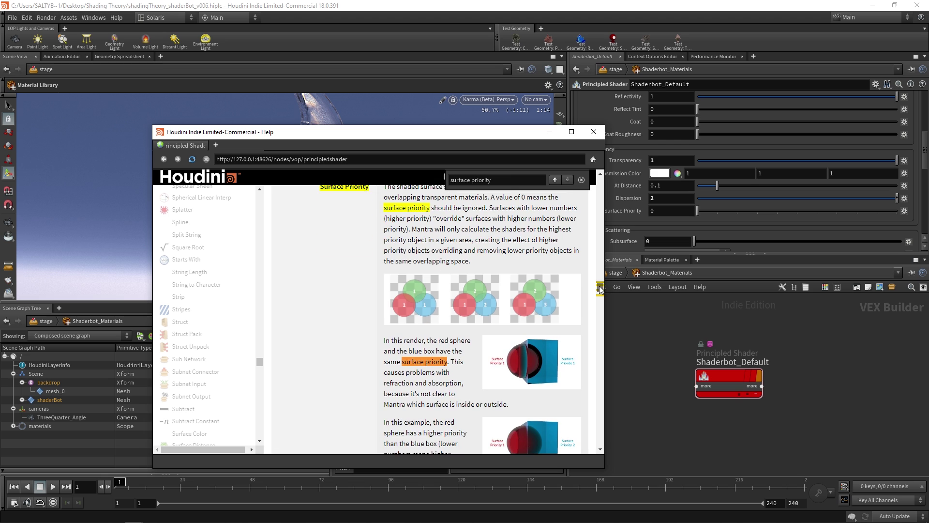
scroll(601, 289, "down", 1)
scroll(601, 289, "down", 1)
scroll(602, 290, "down", 1)
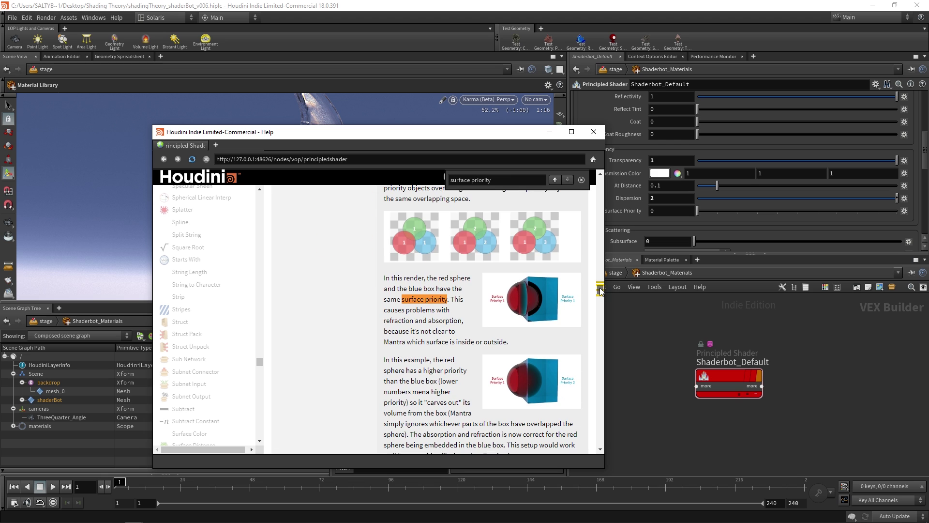
left_click_drag(600, 291, 600, 299)
Step: Close the Houdini Help window to reveal the Karma render again
left_click(626, 199)
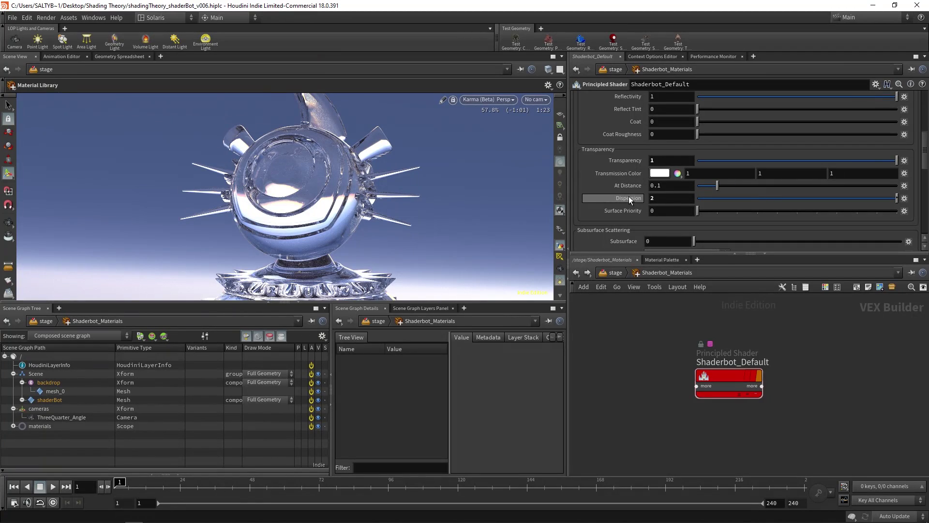